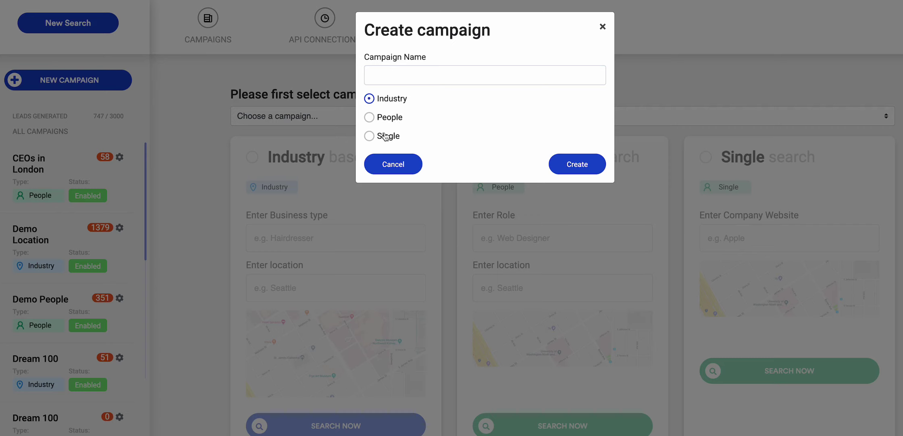
- Create an Industry campaign named DEMO A
left_click(398, 73)
type("DEMO A")
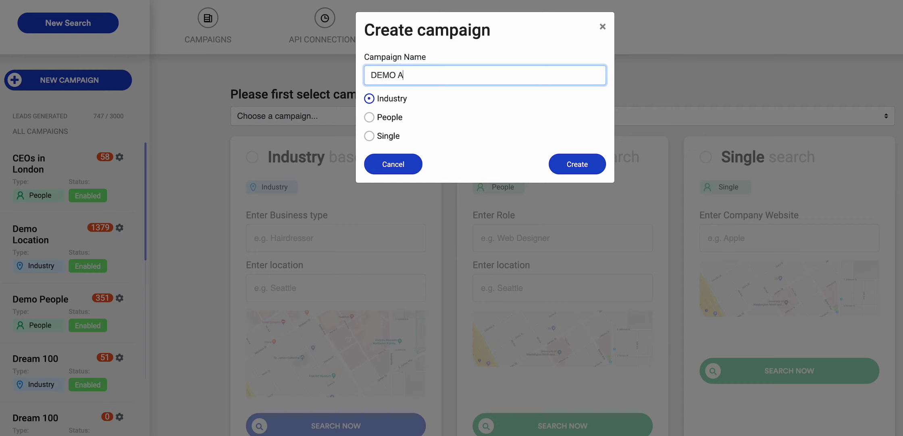
left_click(570, 176)
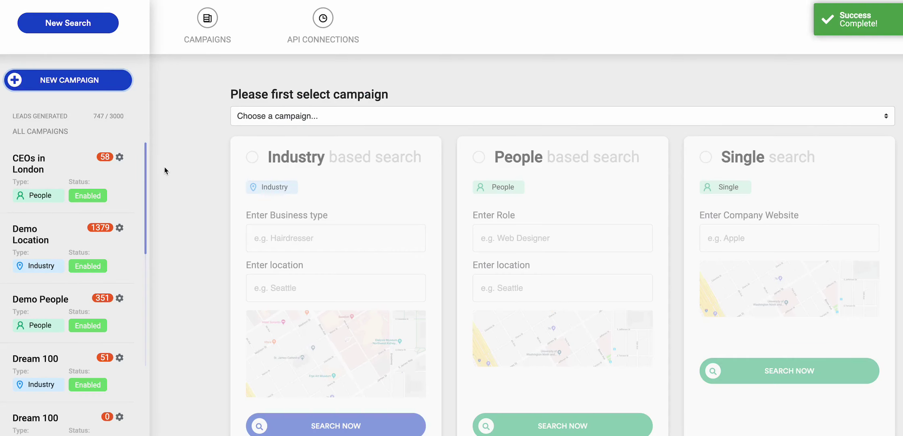
- Open the settings of the DEMO A campaign and choose Select First Three as its autoselect option
left_click_drag(147, 173, 147, 435)
left_click(76, 431)
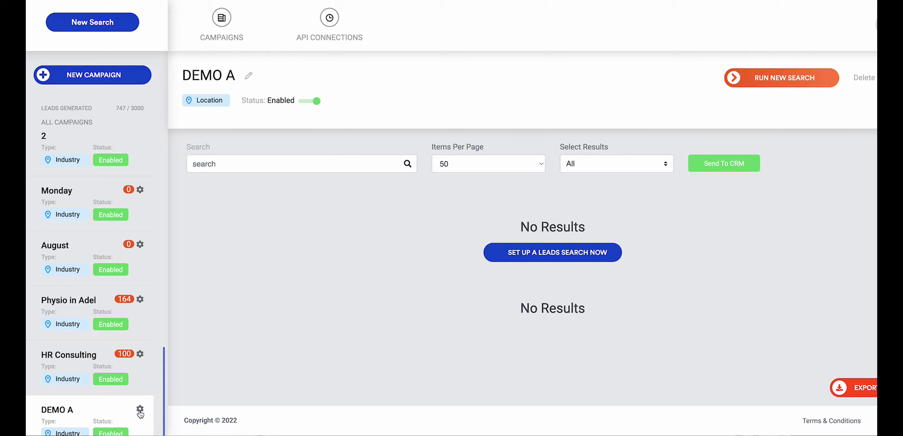
left_click(140, 410)
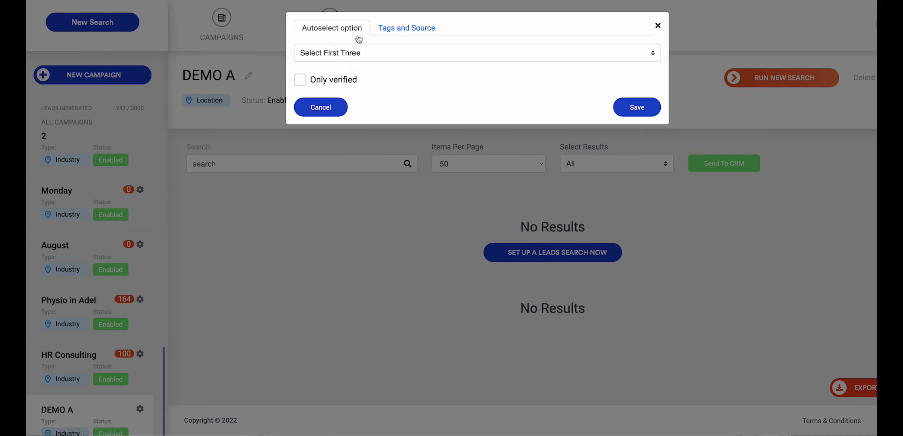
left_click(365, 57)
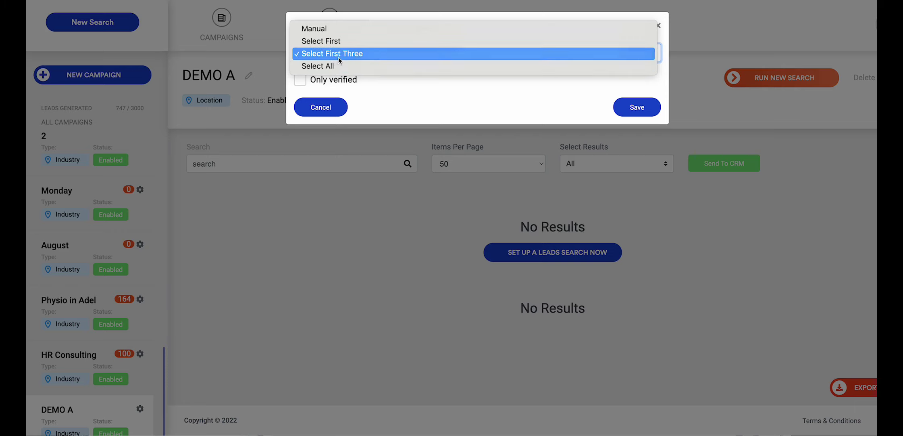
left_click(342, 56)
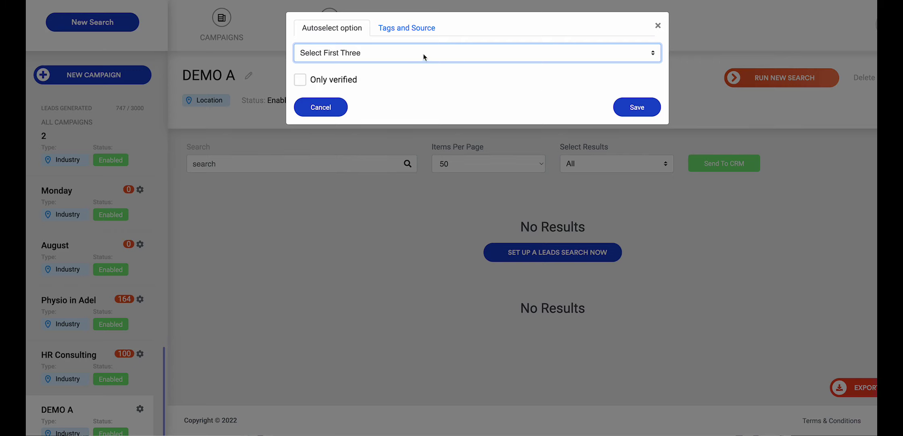
- Enter the tags "Realtors, Sept2022, New York" for the DEMO A campaign
left_click(422, 34)
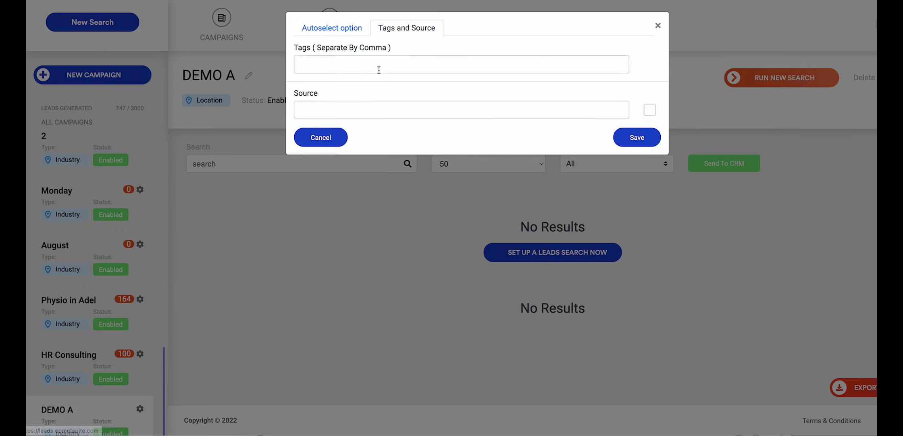
left_click(379, 70)
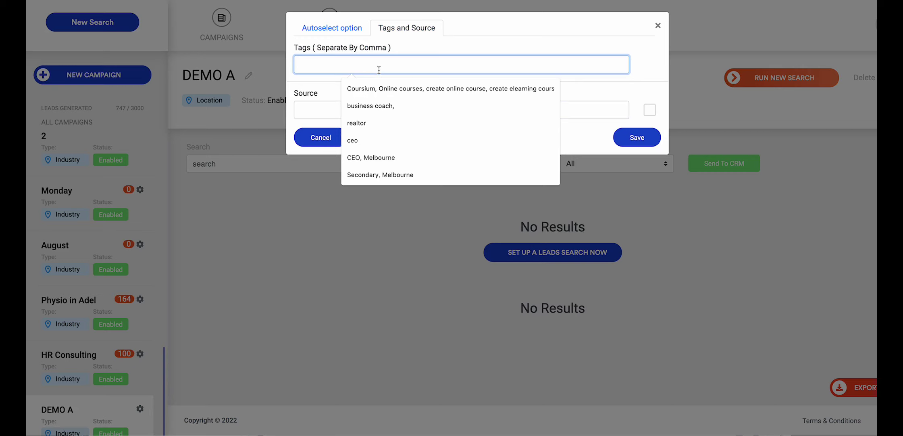
left_click(439, 54)
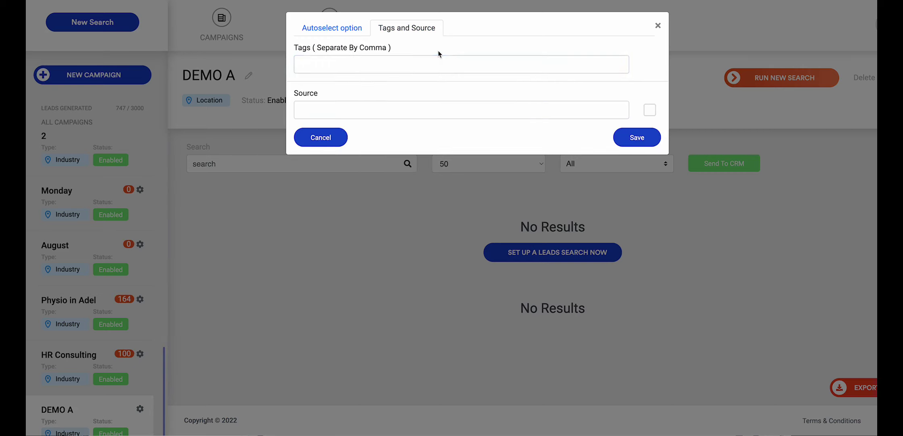
left_click(419, 61)
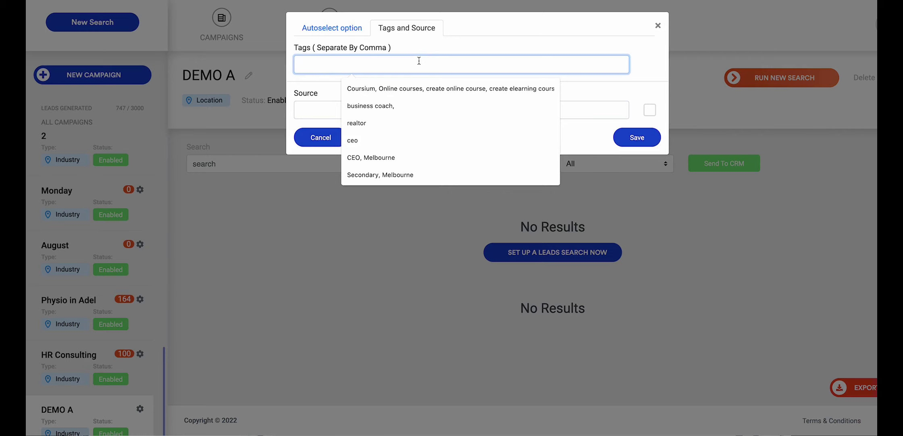
type("Realtors")
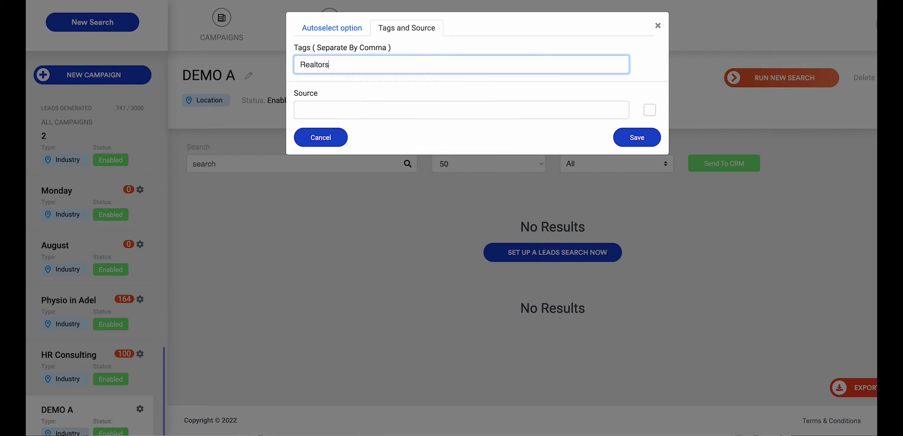
type(", Sept2022, New York")
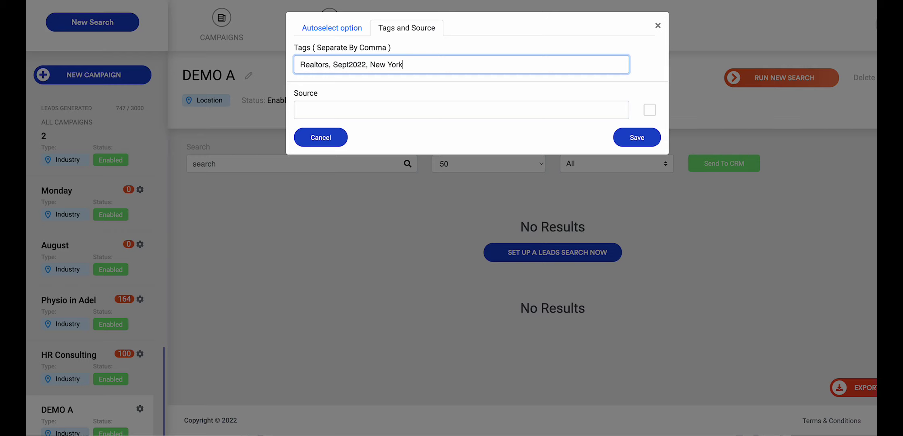
left_click(372, 100)
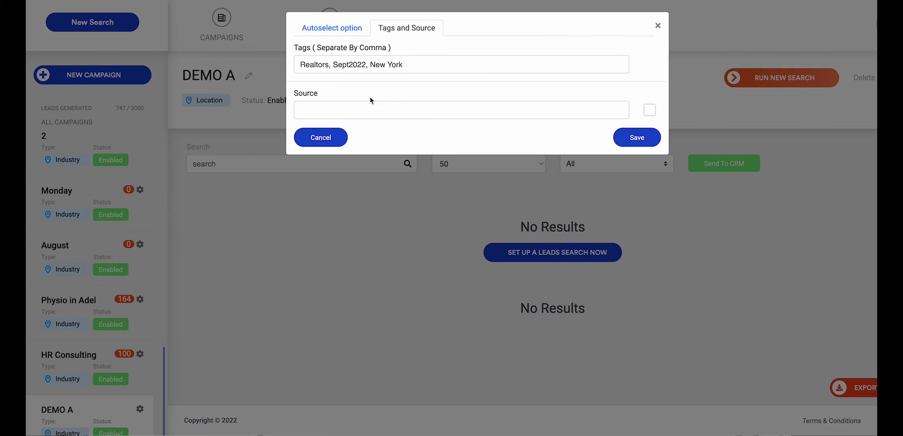
left_click(325, 104)
type("lead gen.")
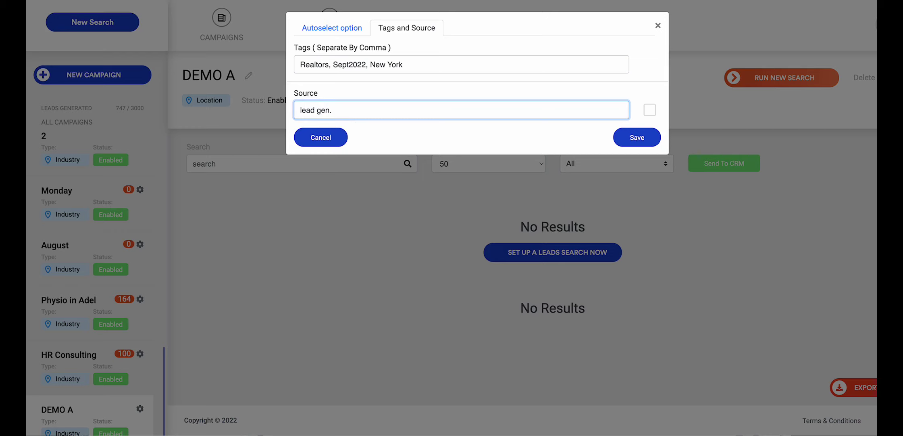
key("BackSpace")
key("BackSpace")
key("BackSpace")
key("BackSpace")
key("BackSpace")
key("BackSpace")
key("BackSpace")
key("BackSpace")
key("BackSpace")
- Set the DEMO A campaign's source to New York and save its settings
type("New Yor")
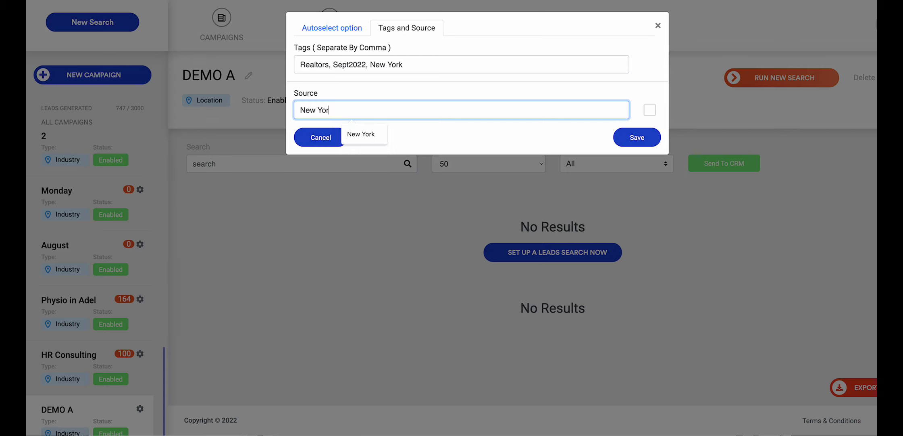
type("k")
left_click(635, 137)
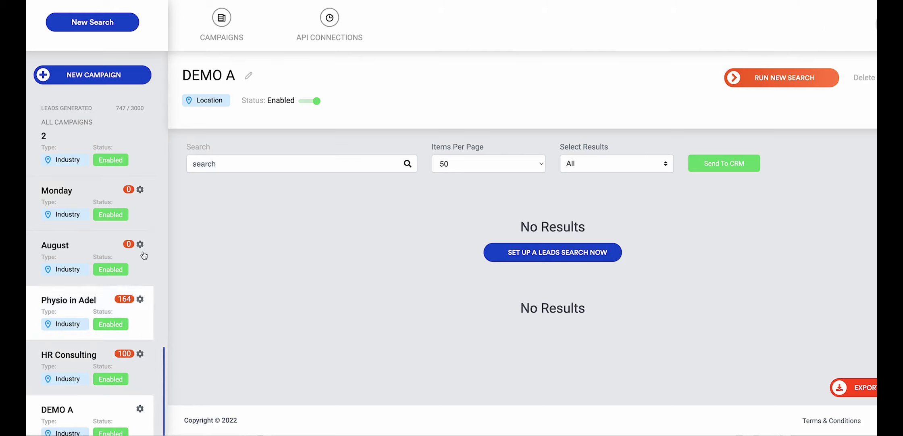
- Start a new campaign from the new search page, creating it as type People with the name Demo PEOPLE A
left_click(89, 23)
left_click(300, 112)
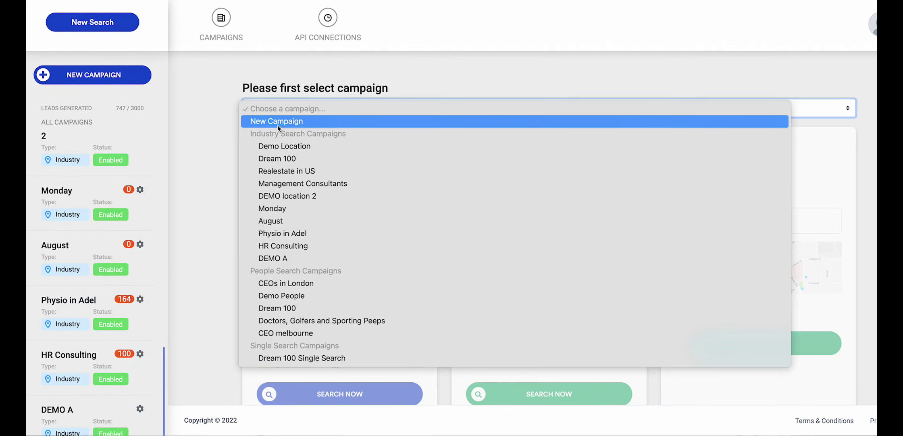
left_click(183, 153)
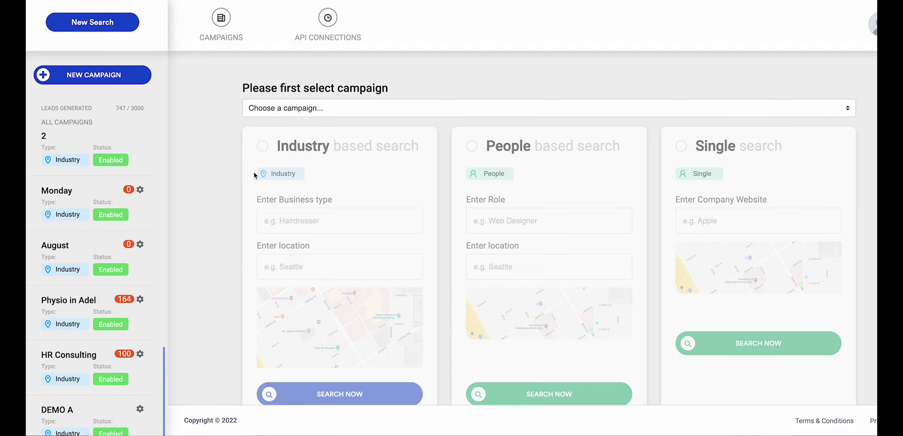
left_click(296, 115)
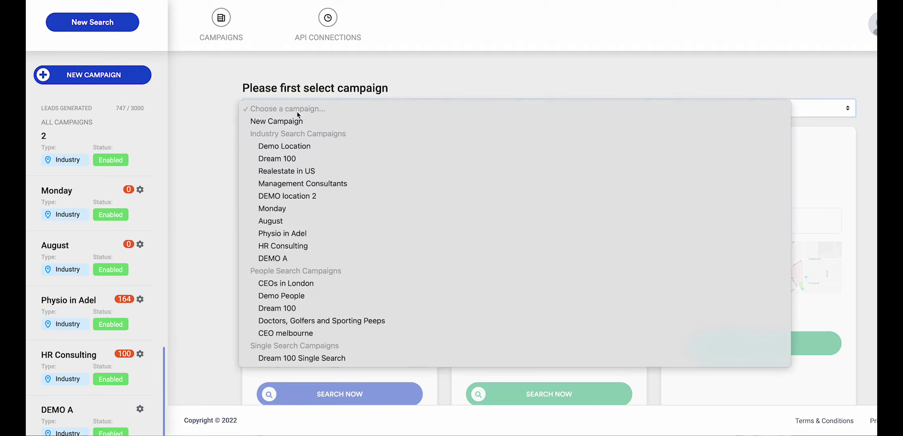
left_click(286, 126)
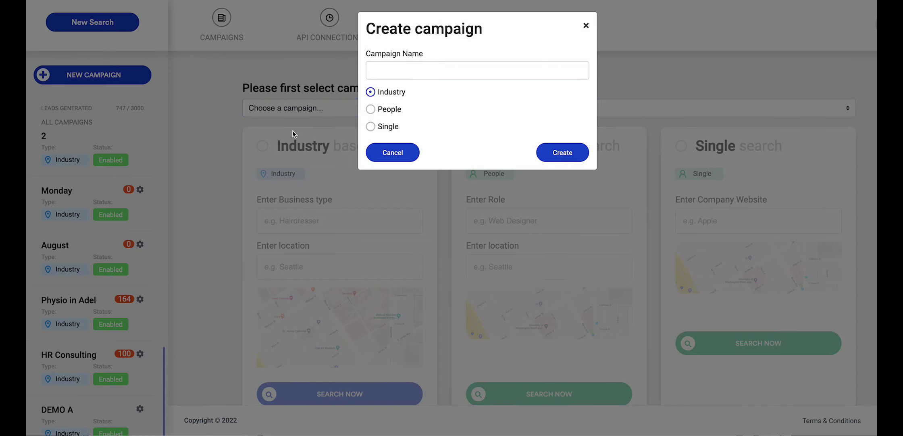
left_click(371, 110)
left_click(393, 71)
type("Demo PEOIPP")
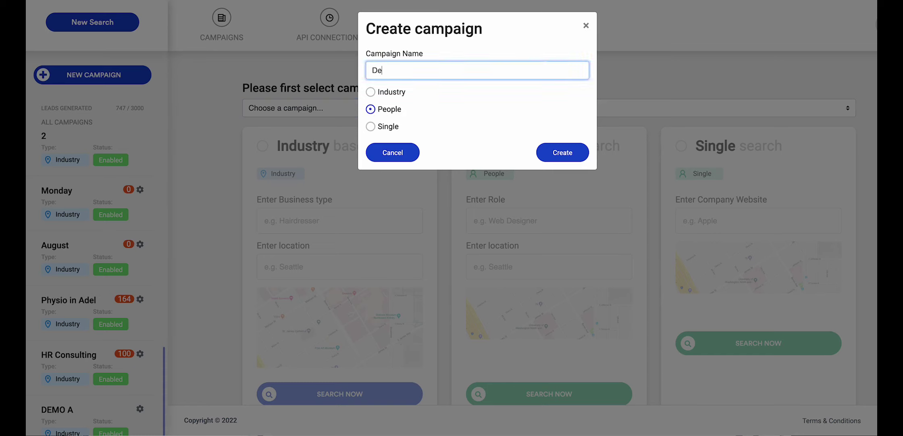
key("BackSpace")
key("BackSpace")
key("BackSpace")
type("PLE A")
left_click(560, 158)
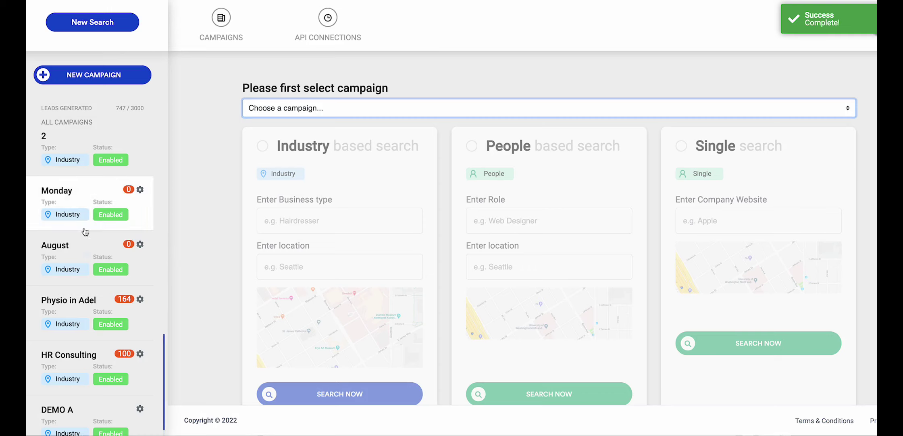
- Tag the Demo PEOPLE A campaign "business coach", set its source to Leads Search, and save its settings
scroll(86, 230, "down", 2)
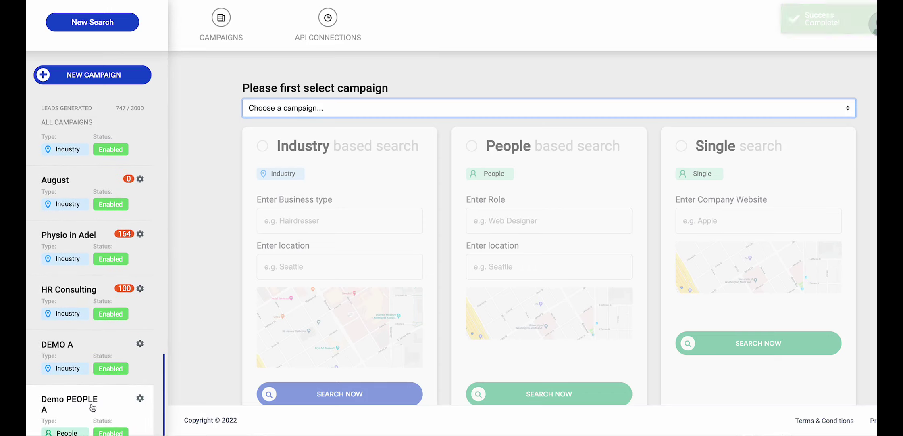
scroll(128, 402, "down", 2)
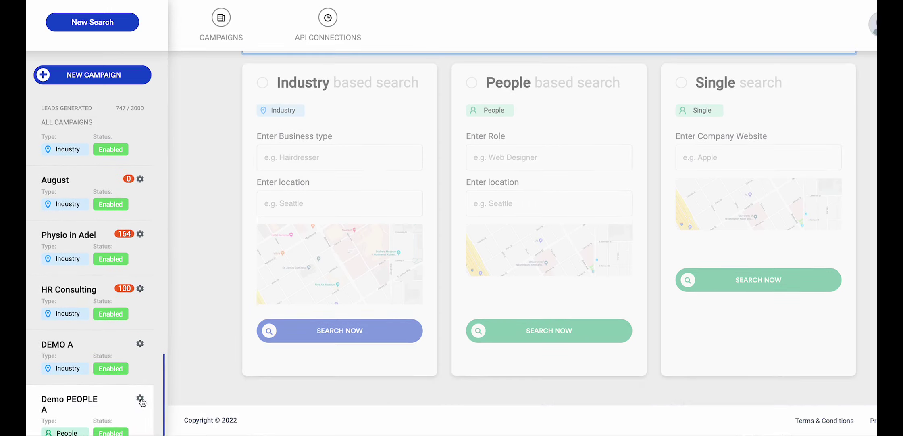
left_click(140, 399)
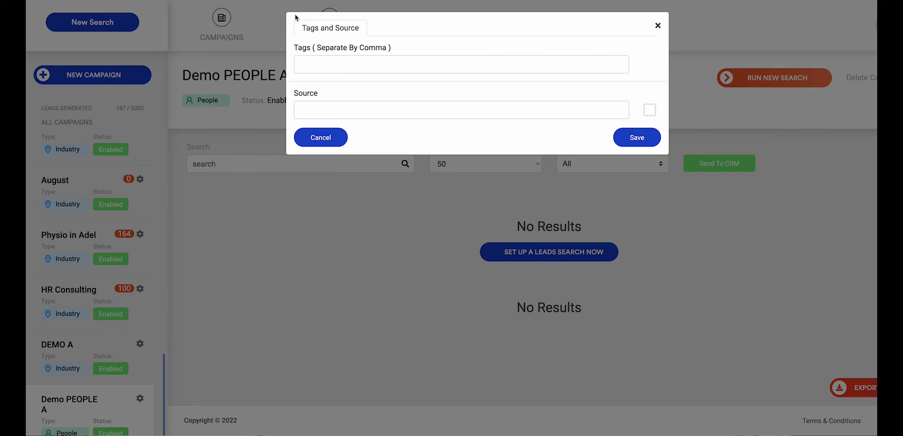
left_click(346, 64)
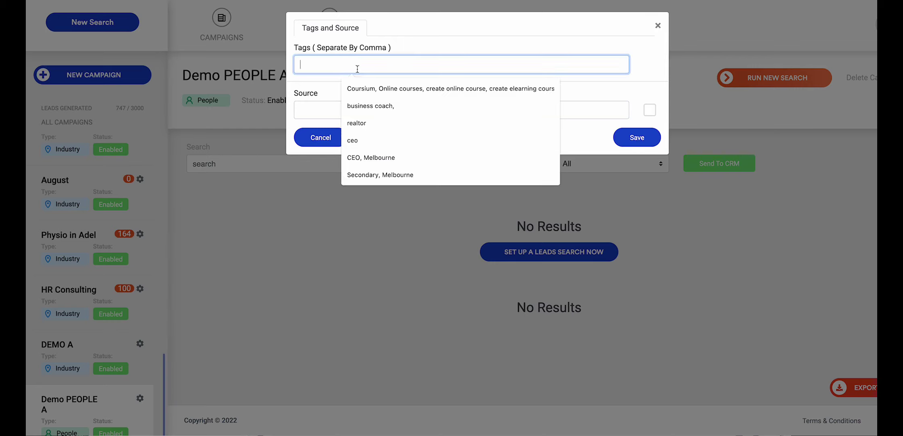
left_click(387, 105)
left_click(326, 110)
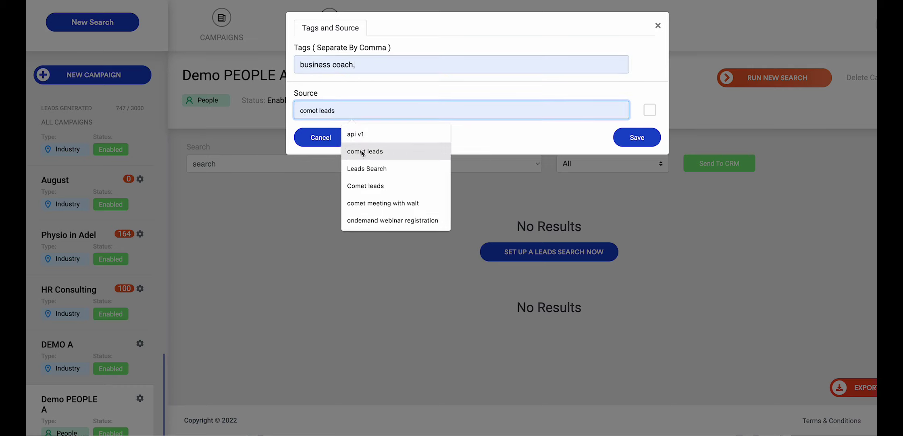
left_click(364, 168)
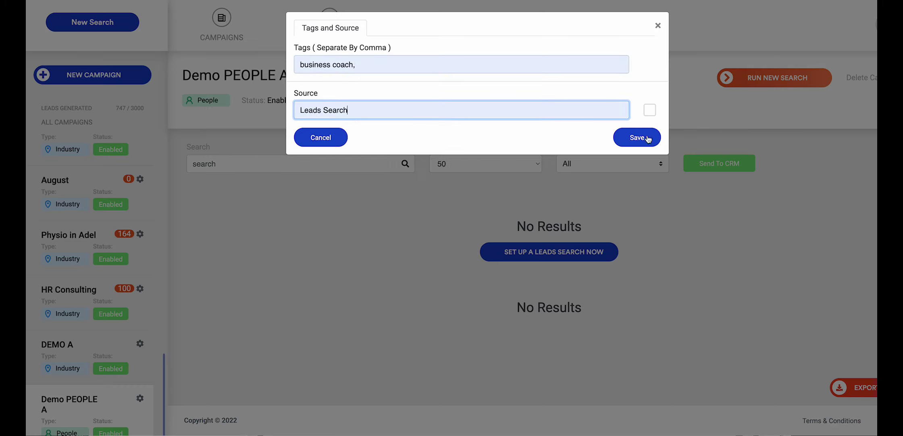
left_click(429, 70)
key("BackSpace")
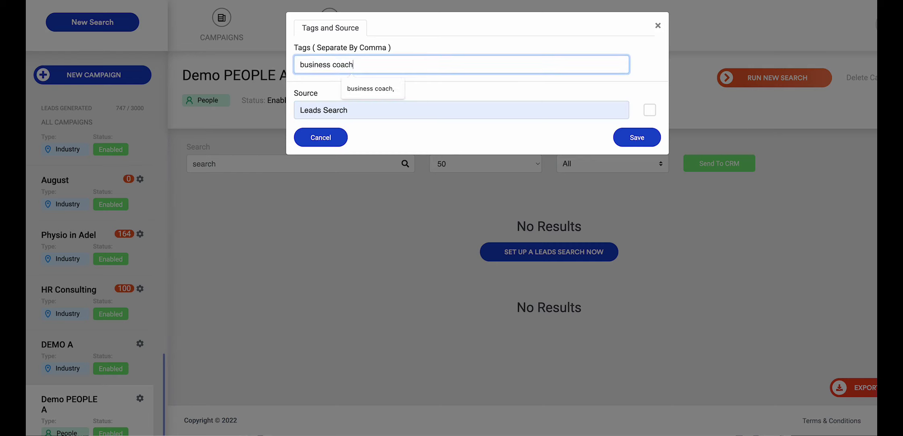
left_click(623, 142)
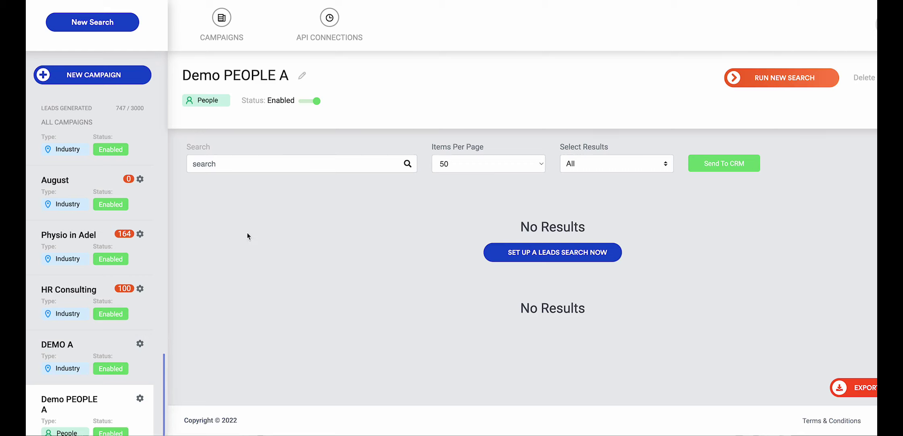
- Create a Single campaign named DEMO SINGLE A
left_click(127, 81)
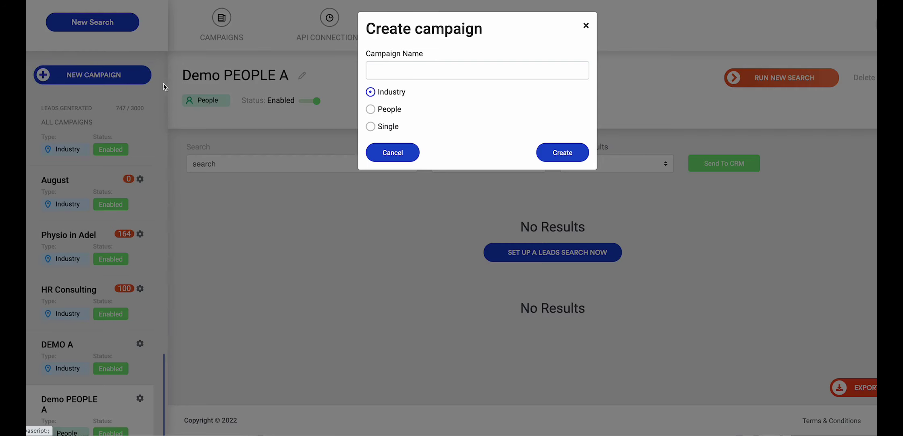
left_click(398, 127)
left_click(408, 75)
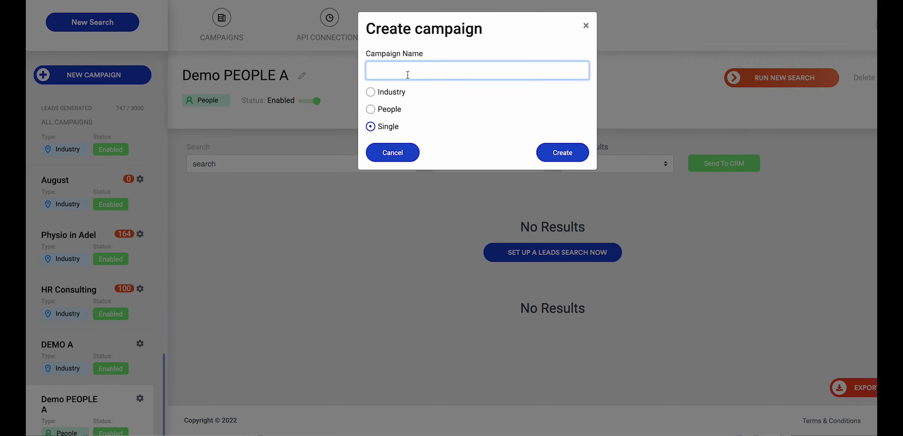
type("DEMO SINGLE A")
left_click(553, 152)
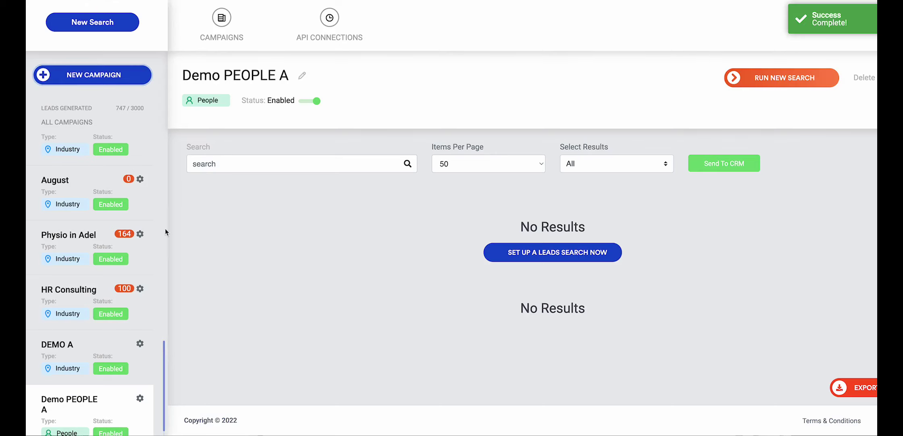
- Tag the DEMO SINGLE A campaign "CEO, Melbourne", set its source to Leads Search, and save its settings
scroll(105, 329, "down", 2)
scroll(104, 329, "down", 3)
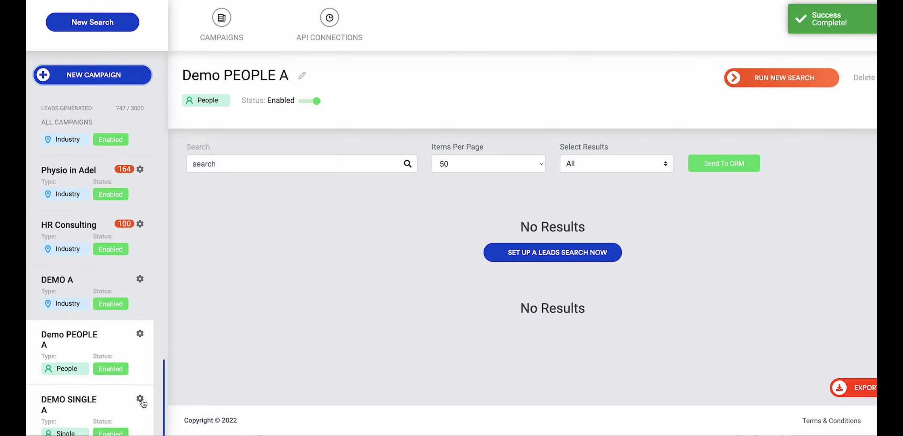
left_click(140, 399)
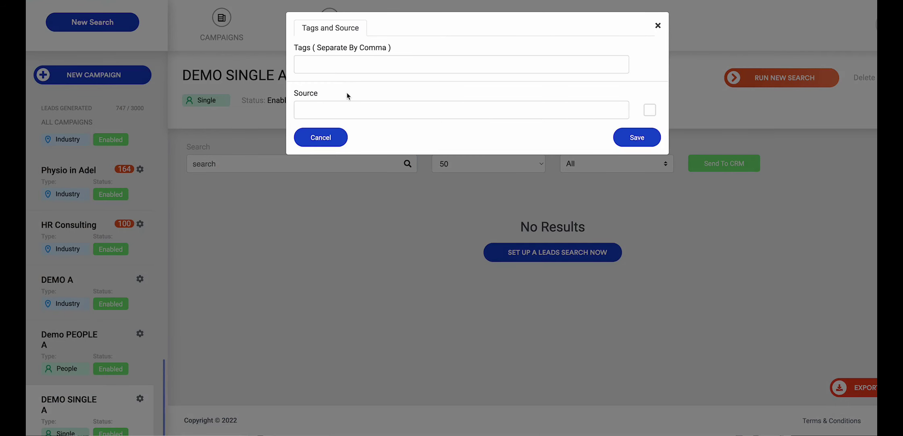
left_click(351, 69)
left_click(377, 157)
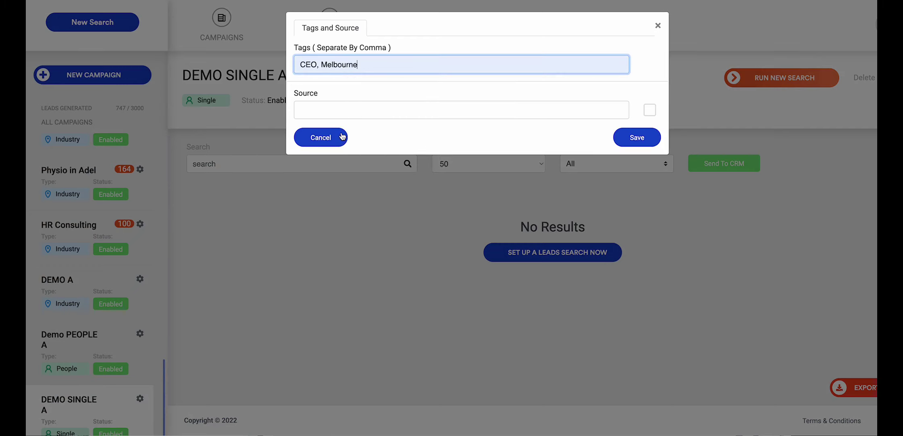
left_click(343, 110)
left_click(360, 169)
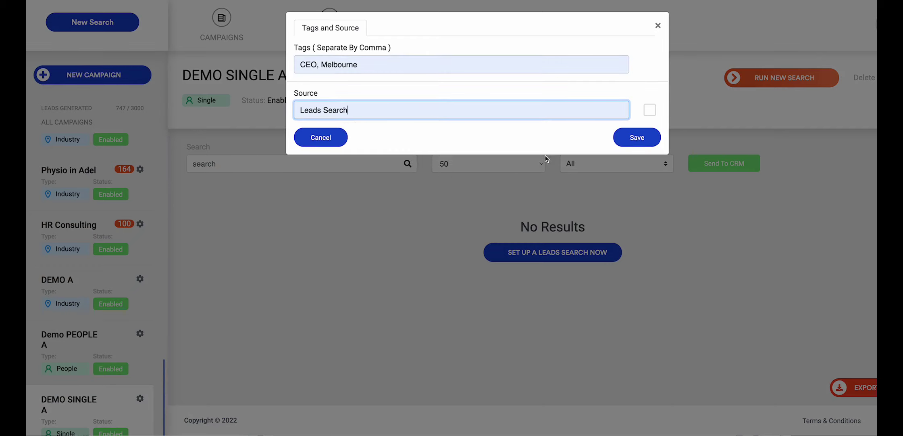
left_click(629, 137)
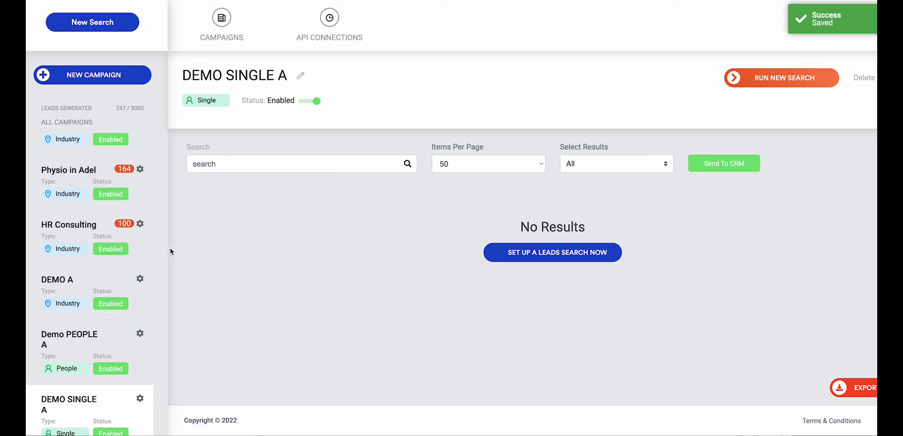